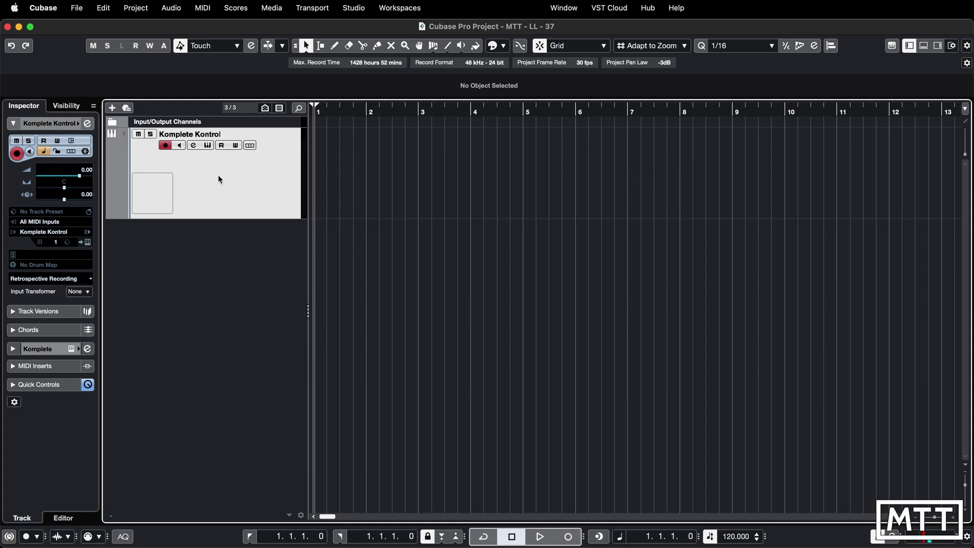
Open the Komplete Kontrol instrument window and reposition it so the track list and arpeggiator settings are both visible
click(207, 147)
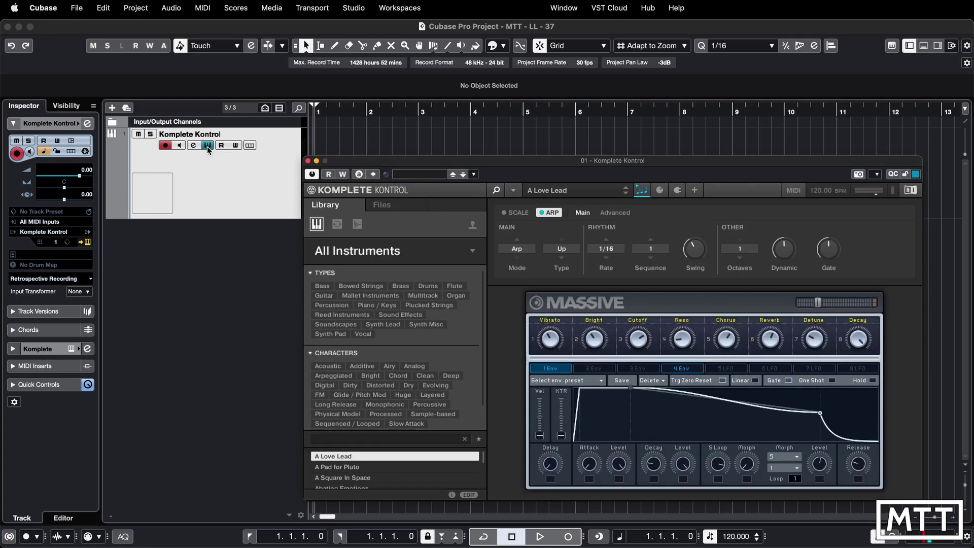
drag(378, 158, 342, 140)
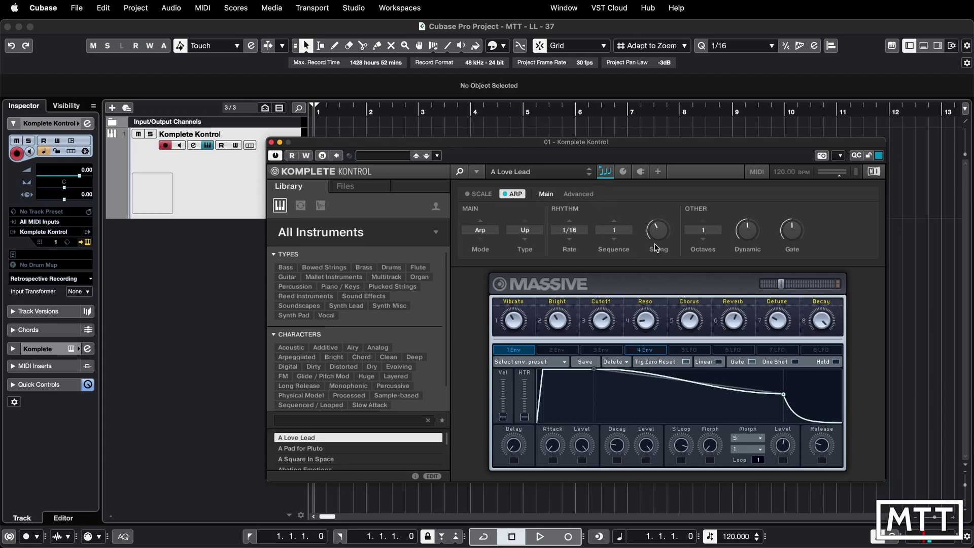
mouse_move(662, 243)
drag(615, 147, 653, 214)
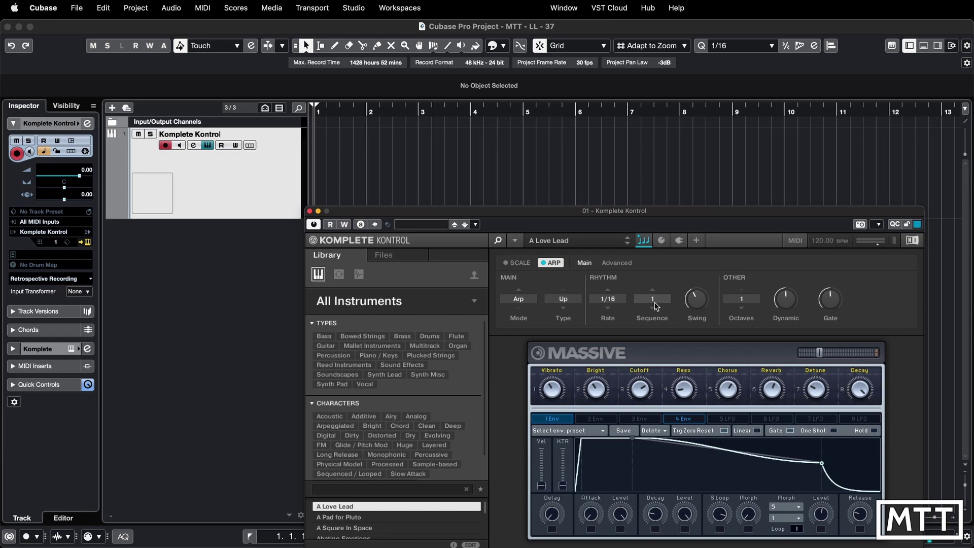
mouse_move(709, 311)
drag(581, 213, 599, 184)
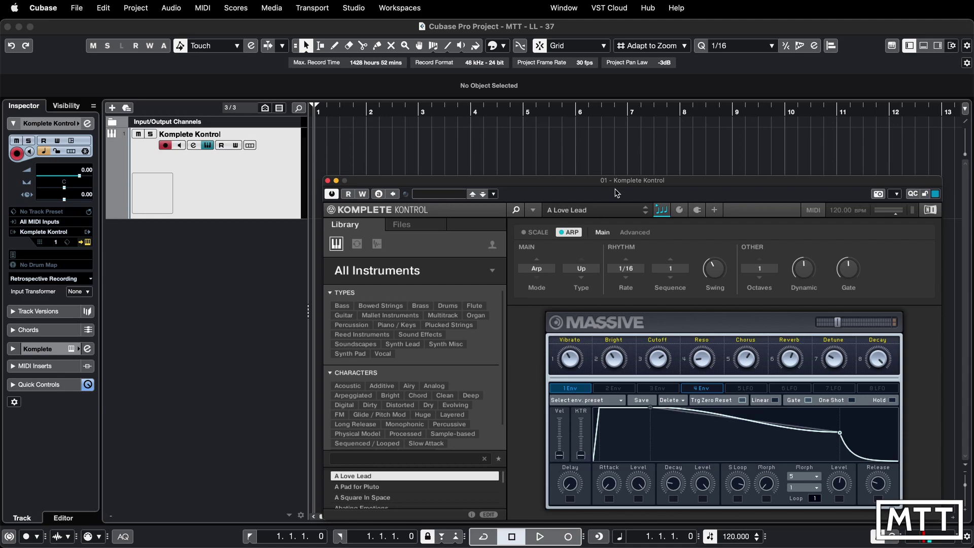
Add one MIDI track named "Komplete Arps" below the Komplete Kontrol track
right_click(197, 242)
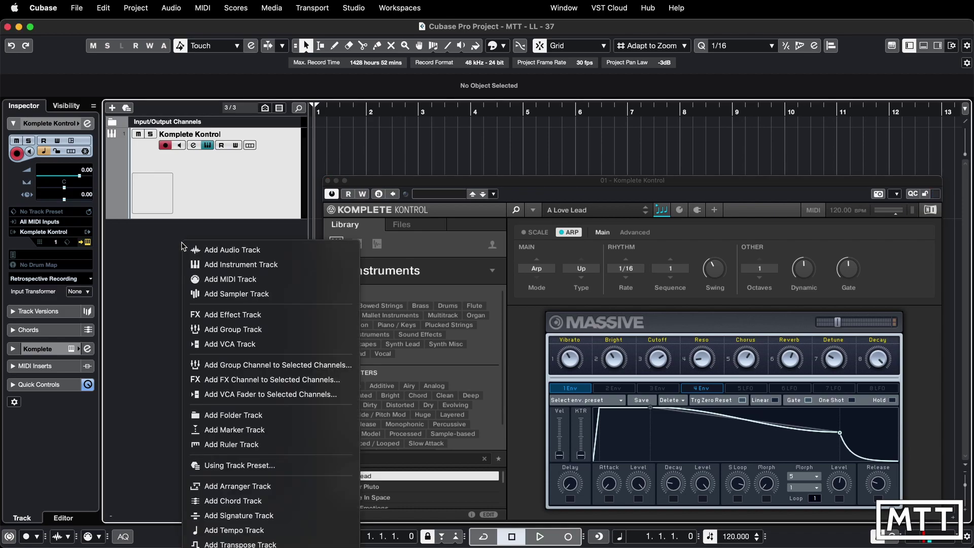
click(214, 279)
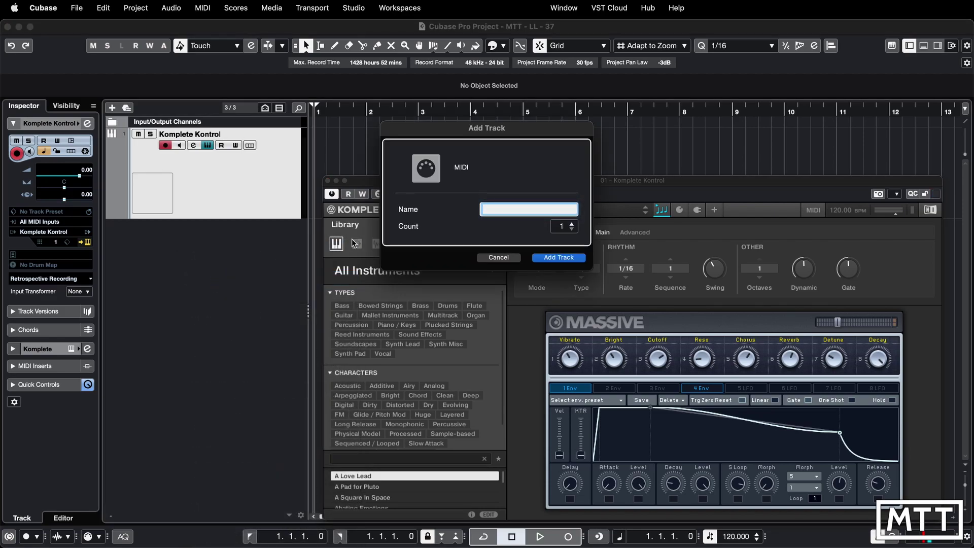
text(KOmplete Arps)
click(495, 209)
key(BackSpace)
text(o)
key(Return)
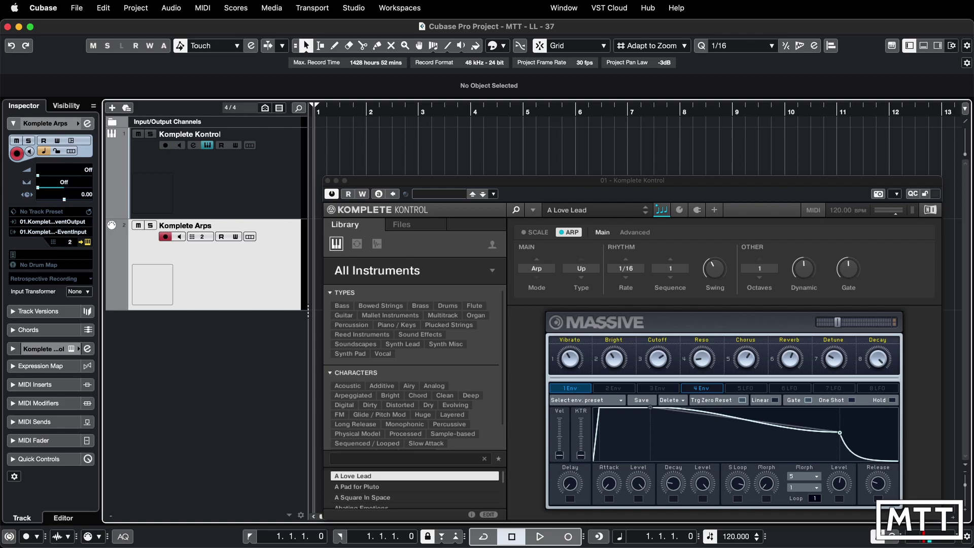
Set the Komplete Arps track's MIDI output to Not Connected and its input to "01. Komplete Kontrol - Event Output"
click(51, 232)
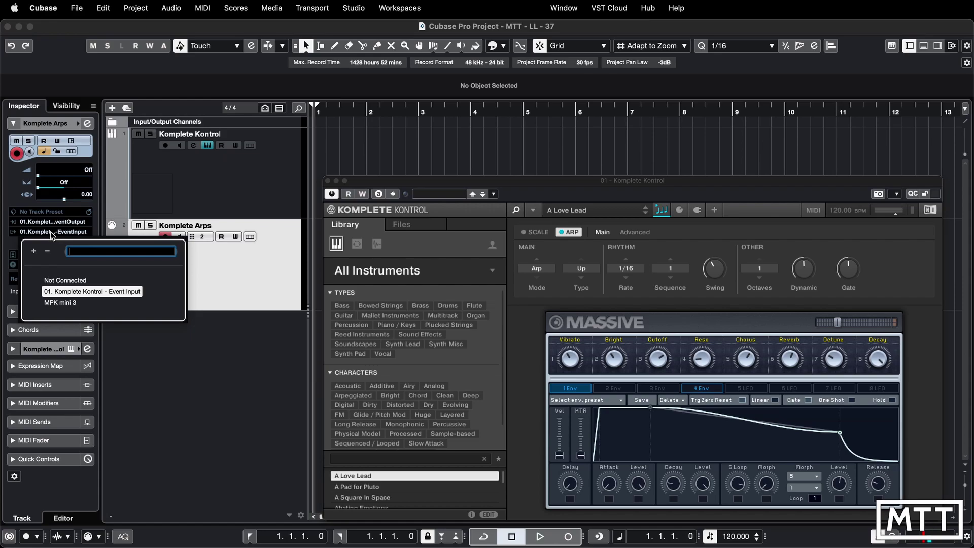
click(63, 280)
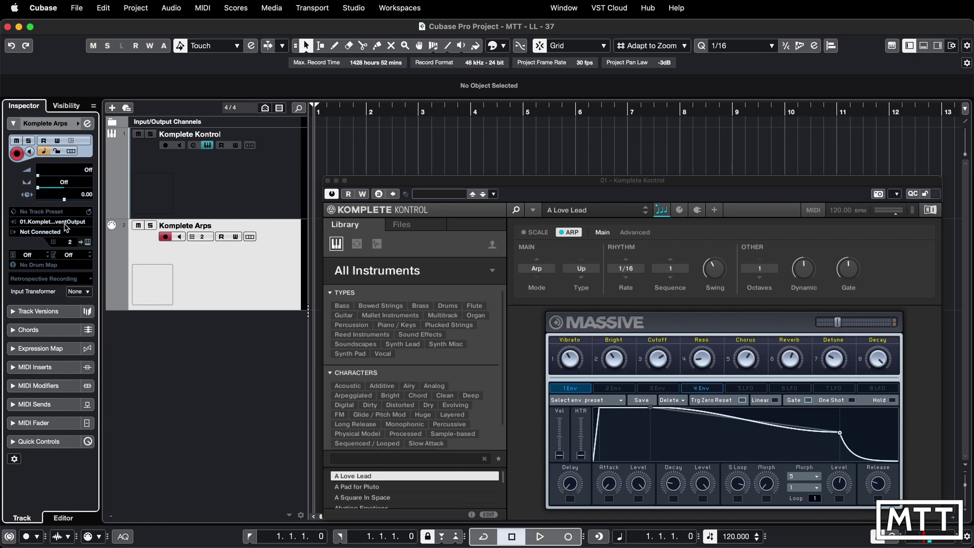
click(28, 223)
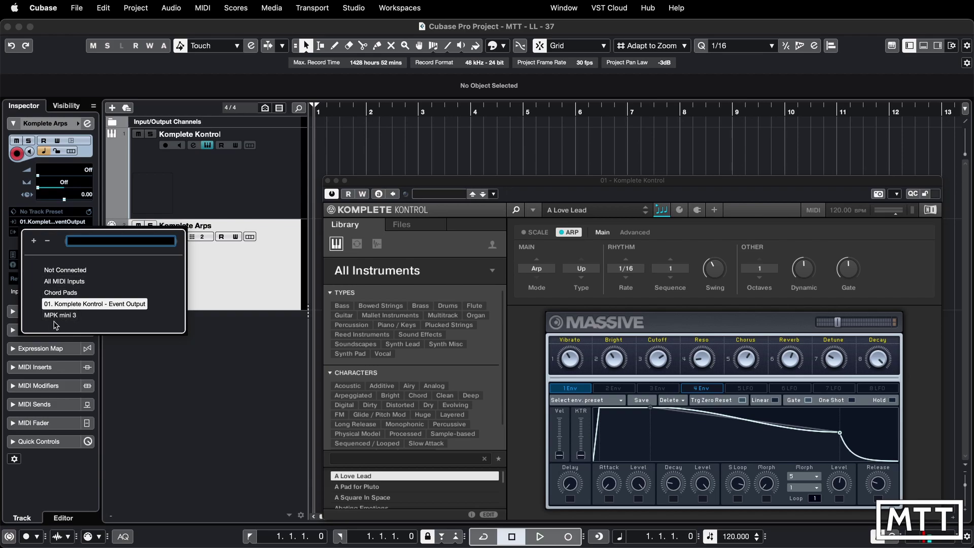
click(88, 309)
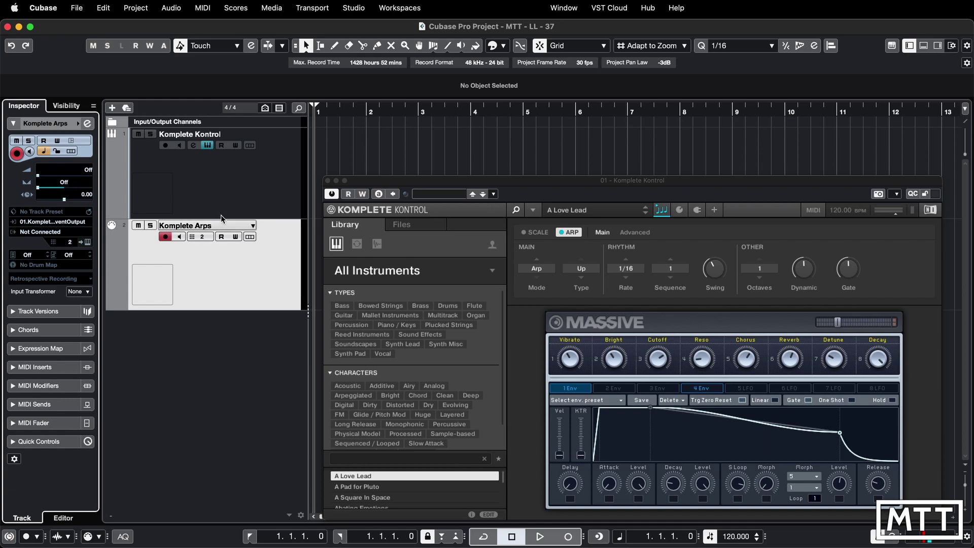
Set the Komplete Kontrol track's MIDI input to MPK mini 3
click(232, 189)
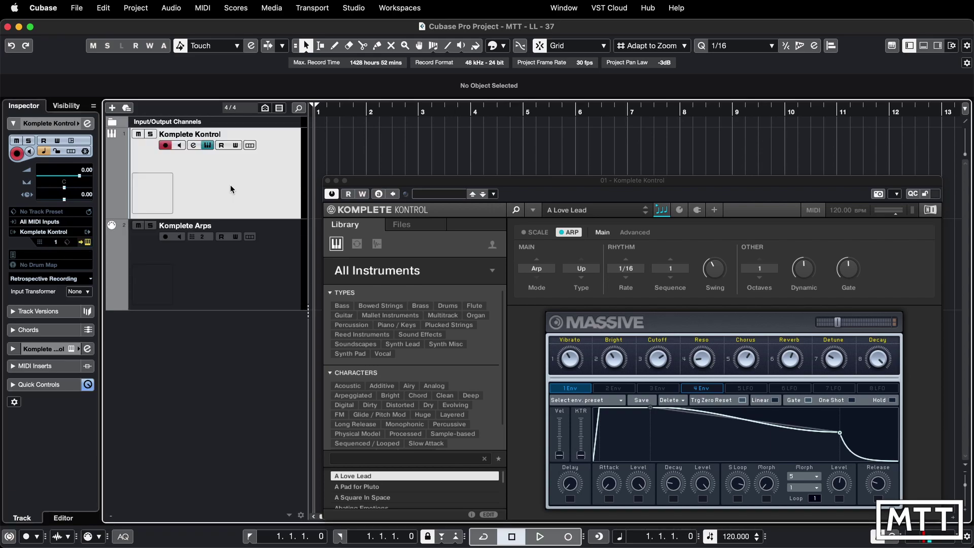
click(49, 225)
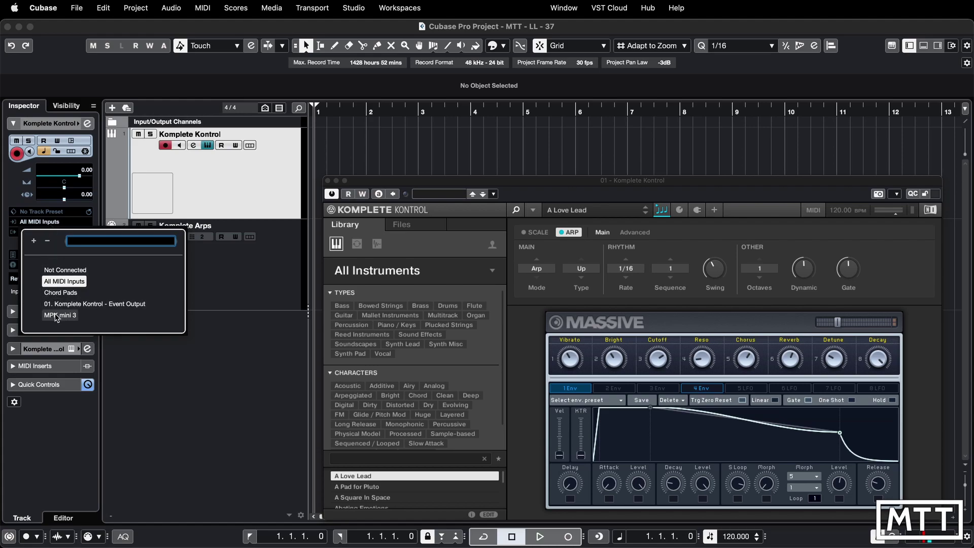
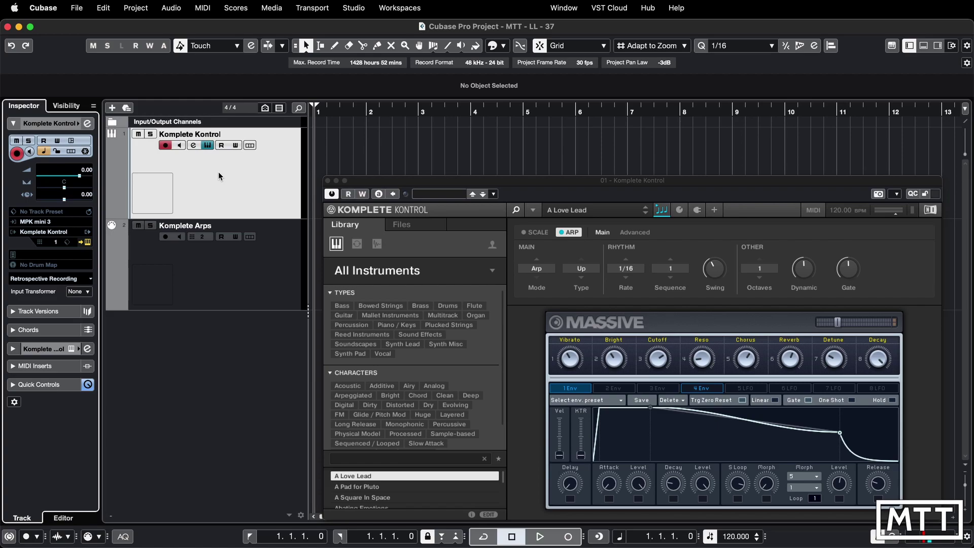
Enable monitoring on the Komplete Kontrol track and record its arpeggiator output onto the Komplete Arps track
click(208, 269)
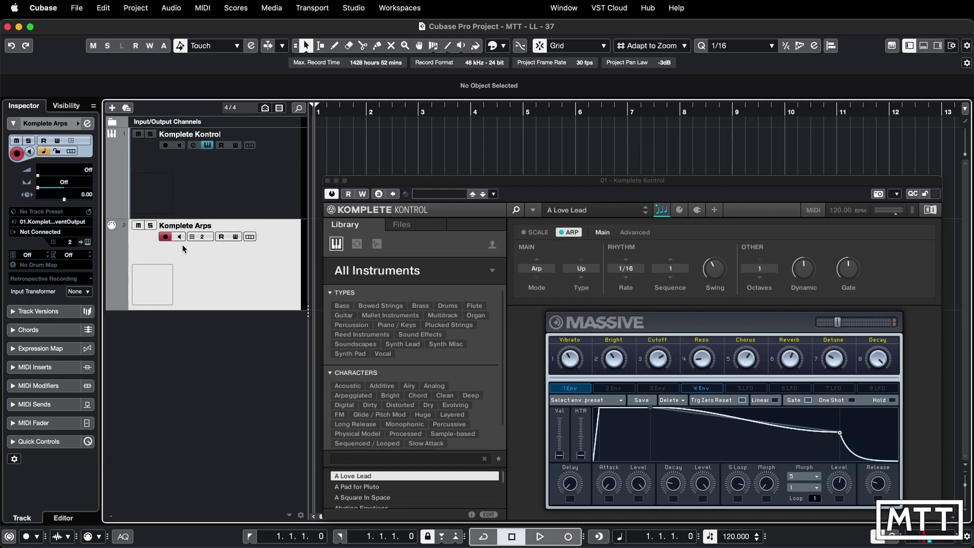
click(180, 146)
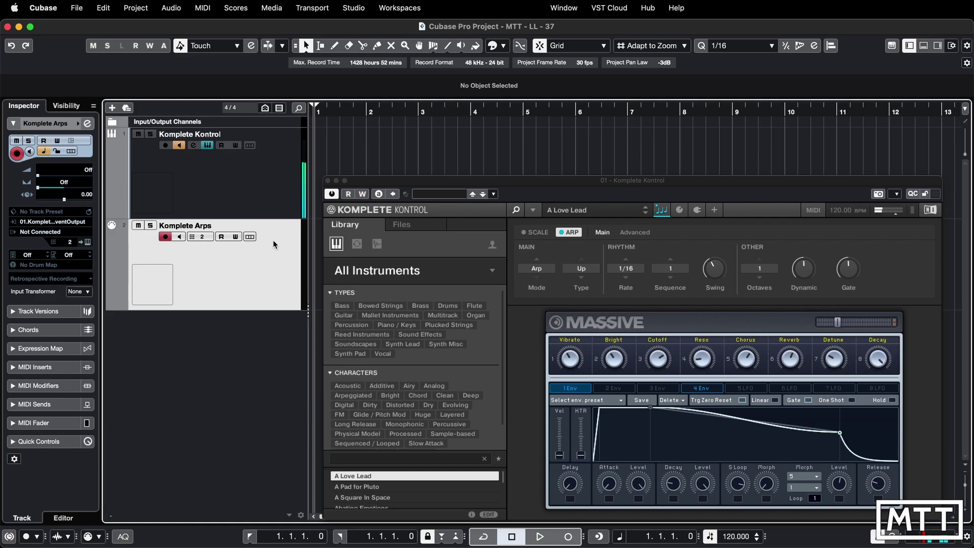
click(568, 536)
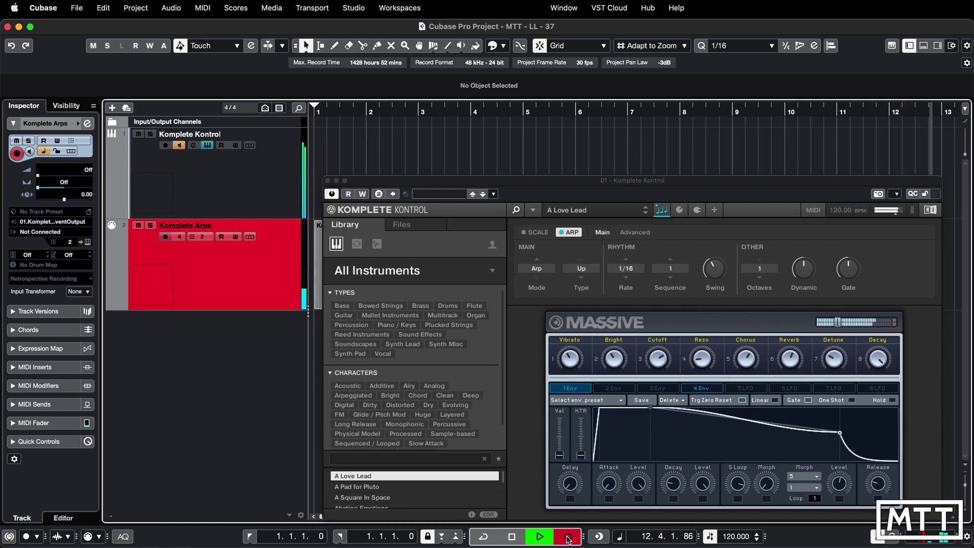
click(568, 536)
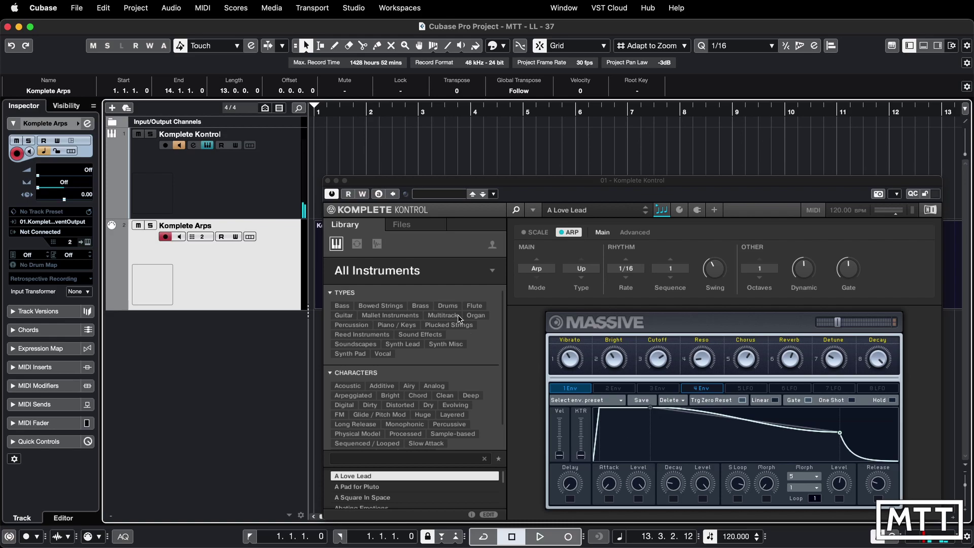
Close the Komplete Kontrol instrument window and delete the recorded part from the Komplete Arps track
click(327, 180)
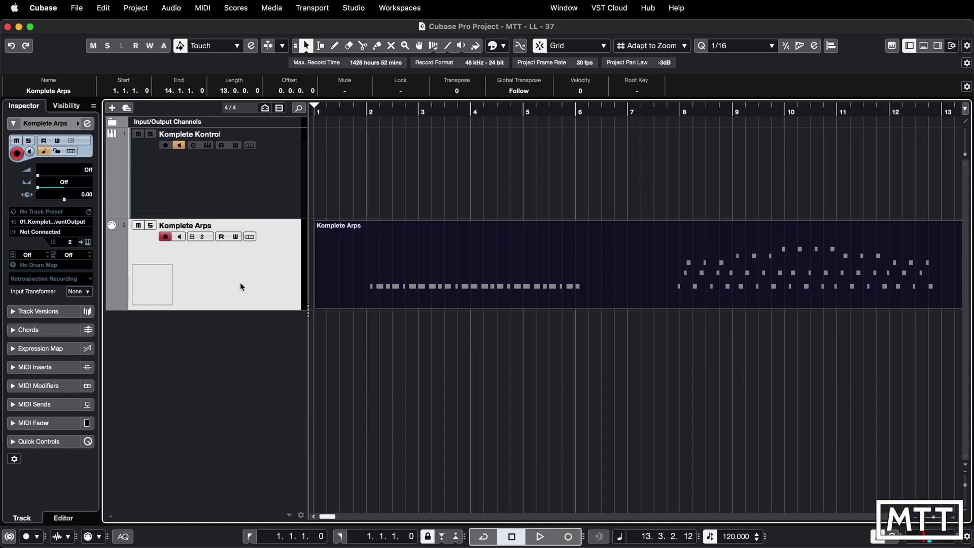
click(469, 345)
click(458, 278)
key(Delete)
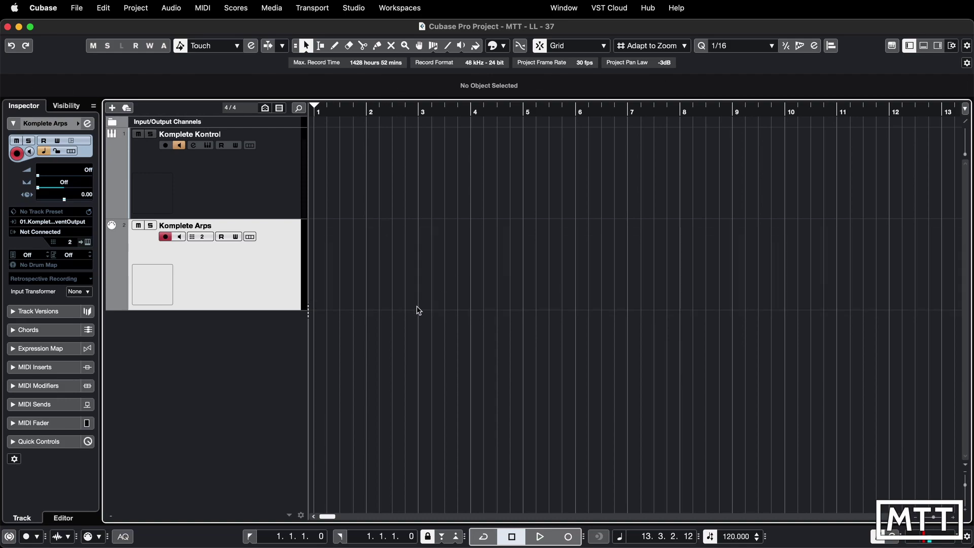
Turn off monitoring on the Komplete Kontrol track and record held chords on it from the project start to about bar 10
click(170, 200)
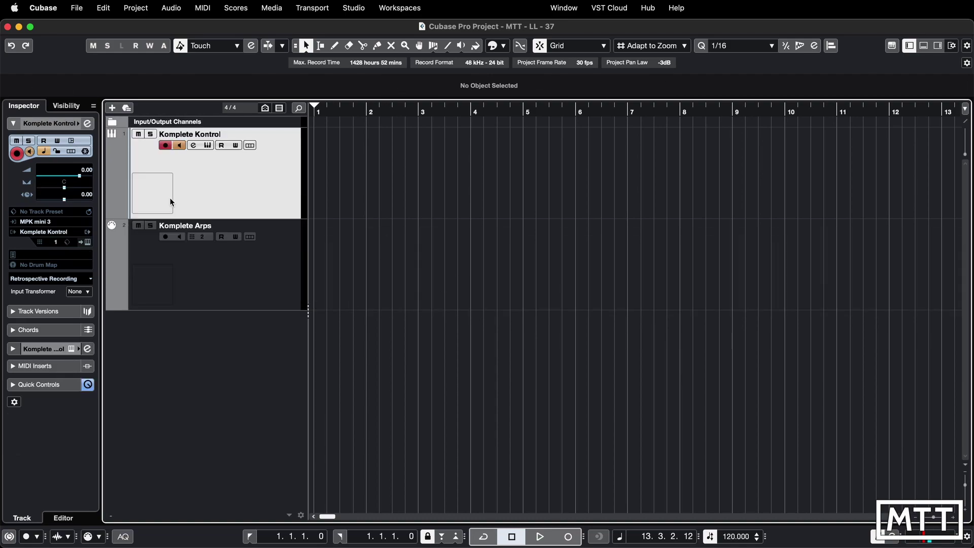
key(Home)
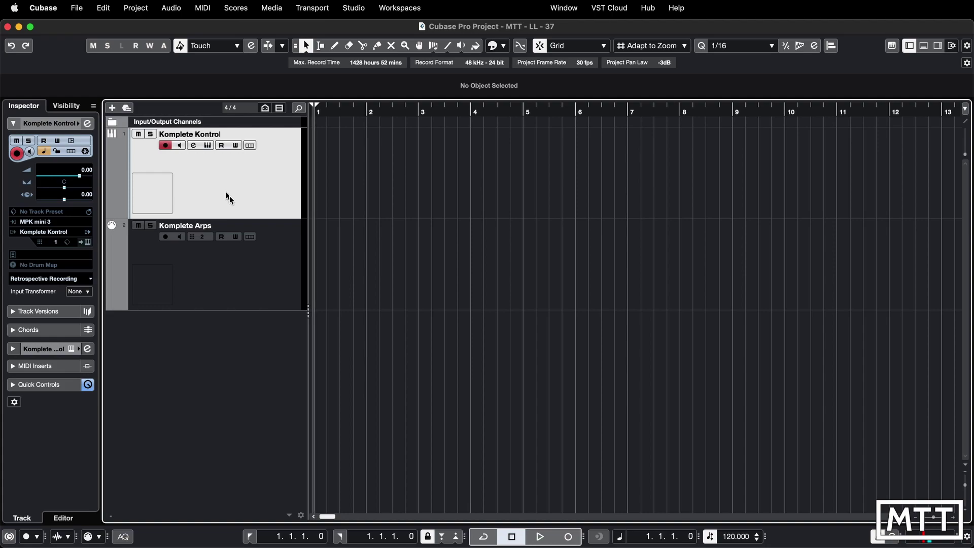
click(567, 536)
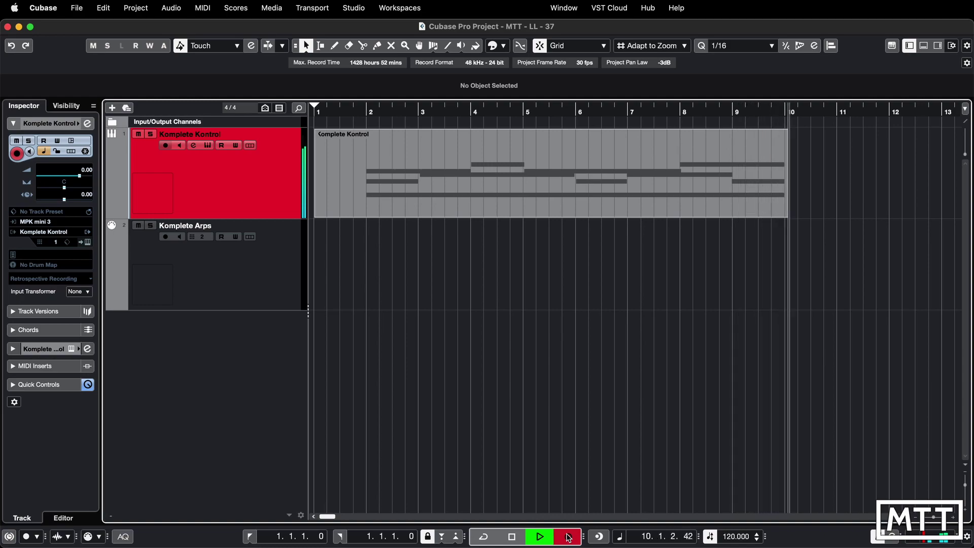
key(space)
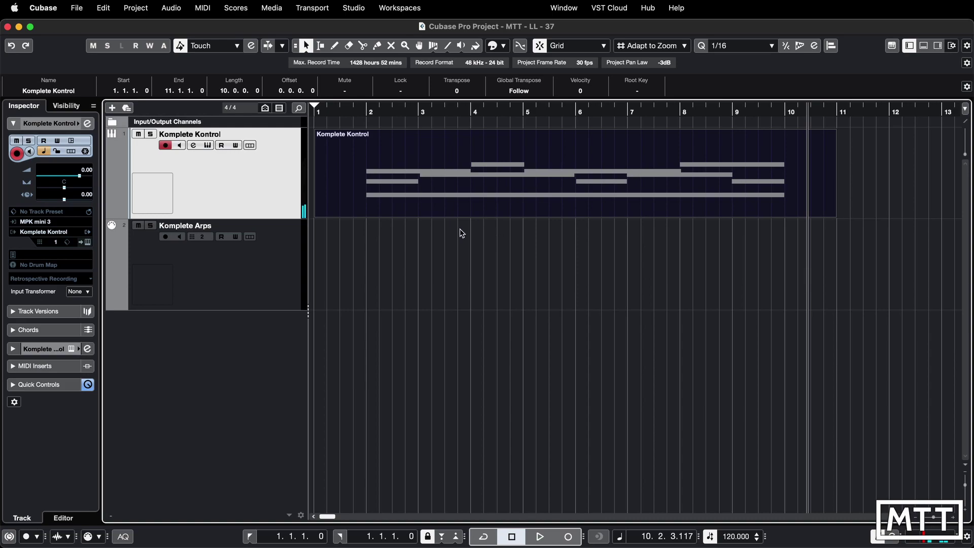
Record the arpeggiated notes generated by the chord part onto the Komplete Arps track, from the project start to about bar 10
key(Home)
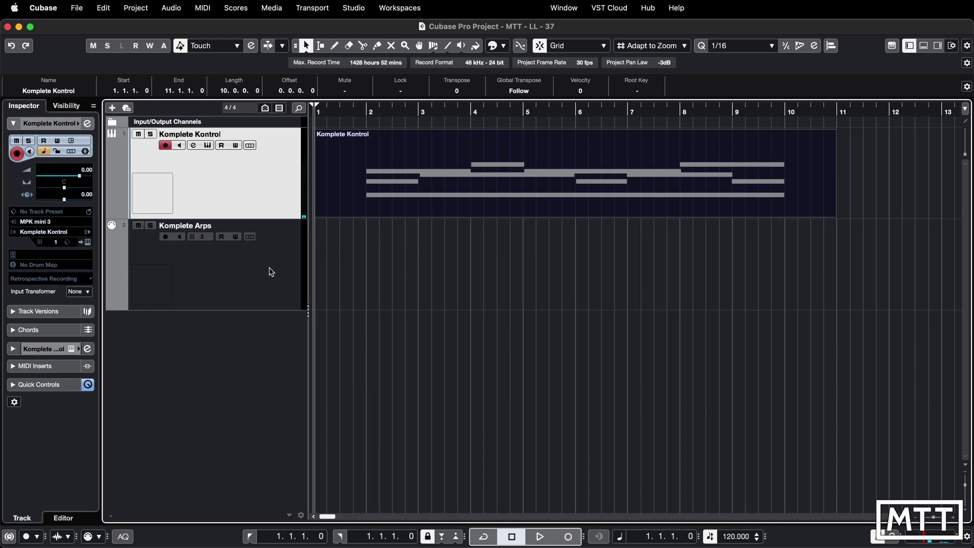
click(220, 250)
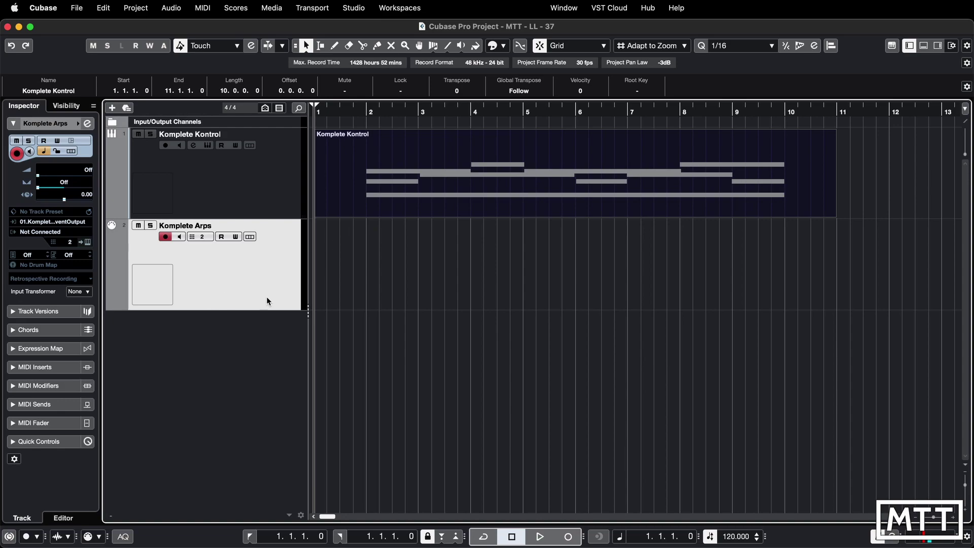
click(567, 536)
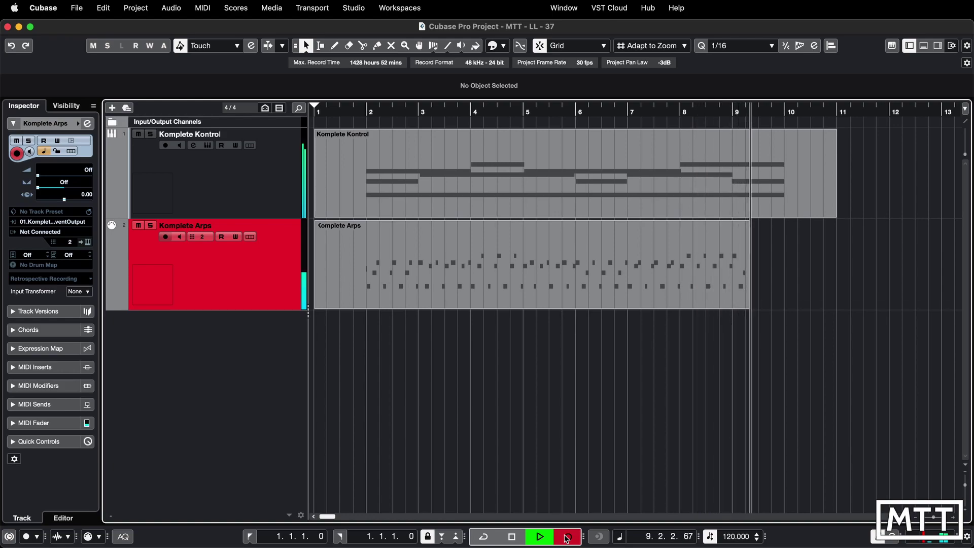
click(567, 536)
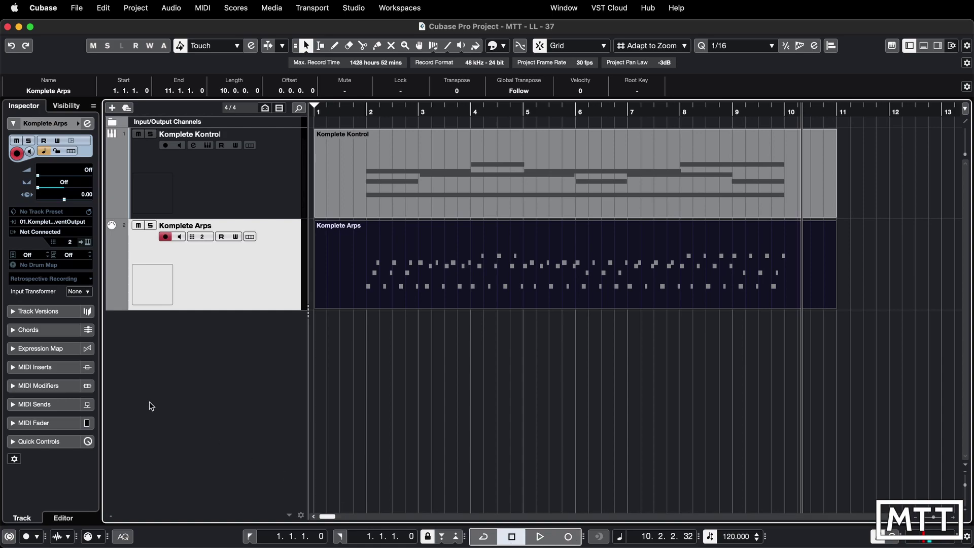
Check which MIDI input is assigned to the Komplete Arps track, leaving the routing as it is
click(60, 222)
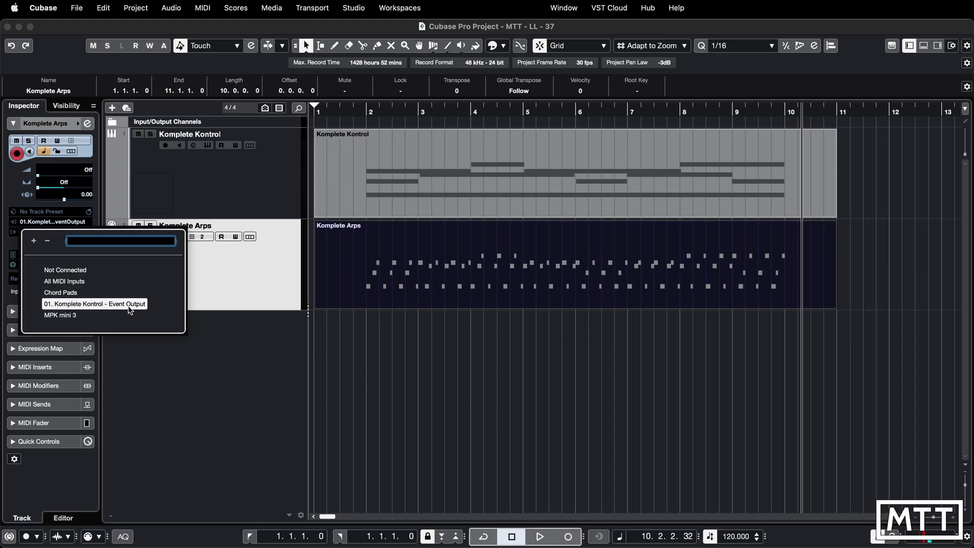
click(233, 293)
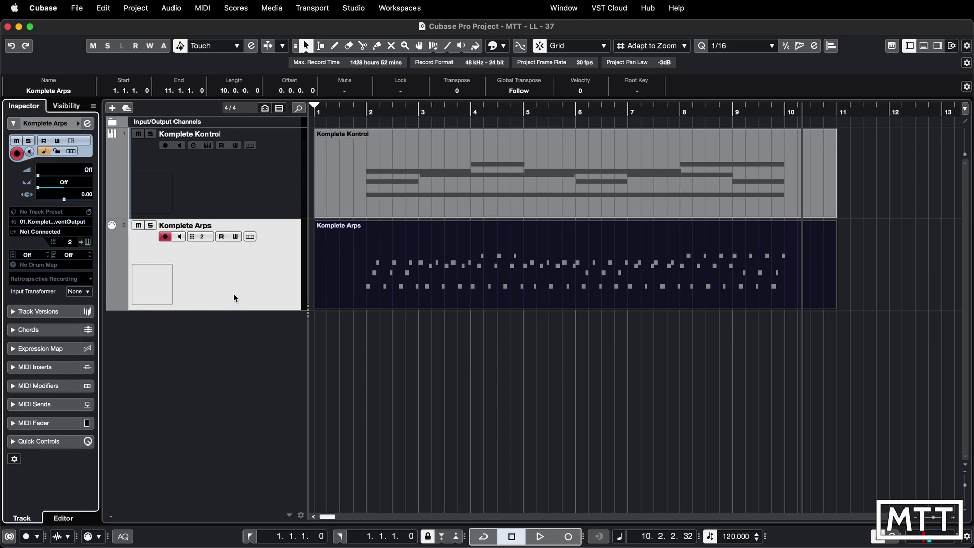